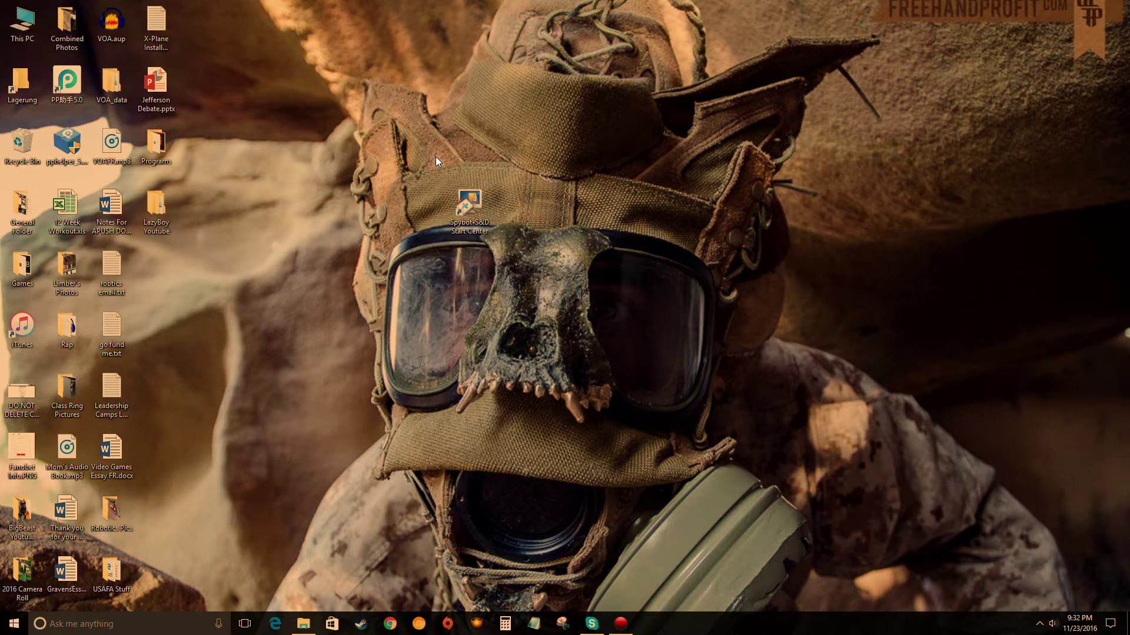
- Move the Spybot shortcut into the desktop icon grid and launch Spybot-S&D Start Center from the Start menu
left_click_drag(396, 156, 153, 268)
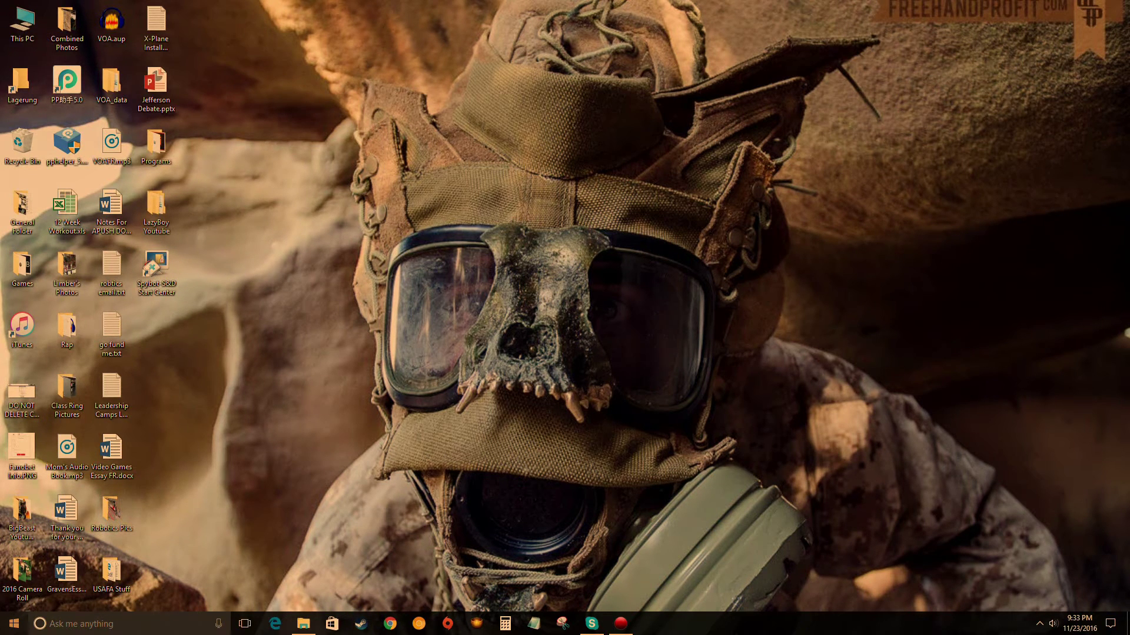
left_click(15, 628)
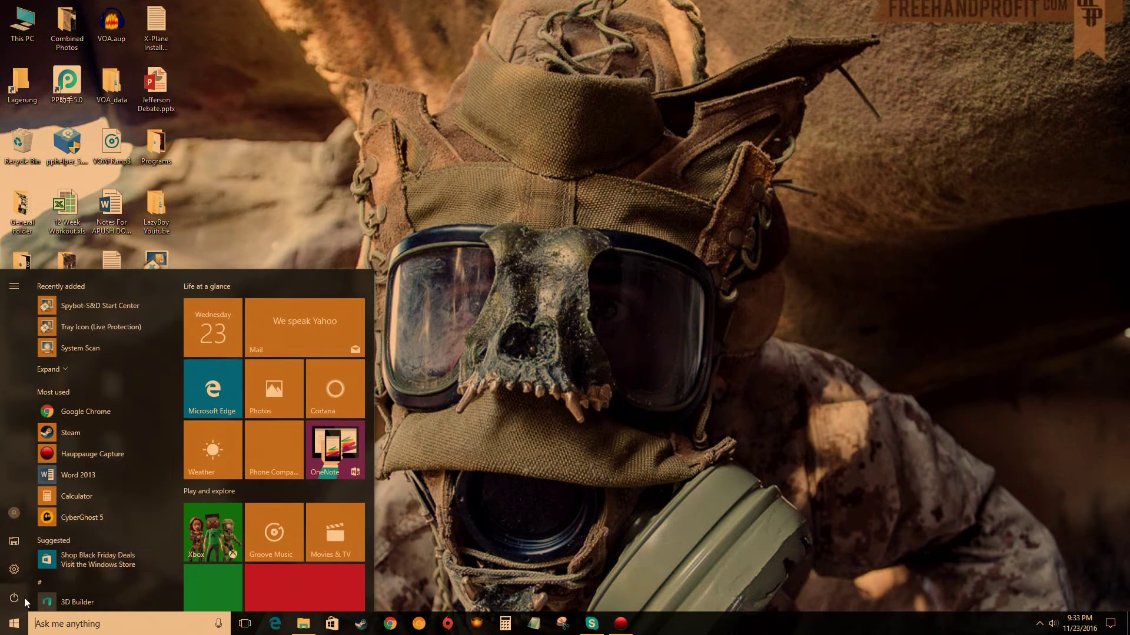
scroll(88, 468, "down", 15)
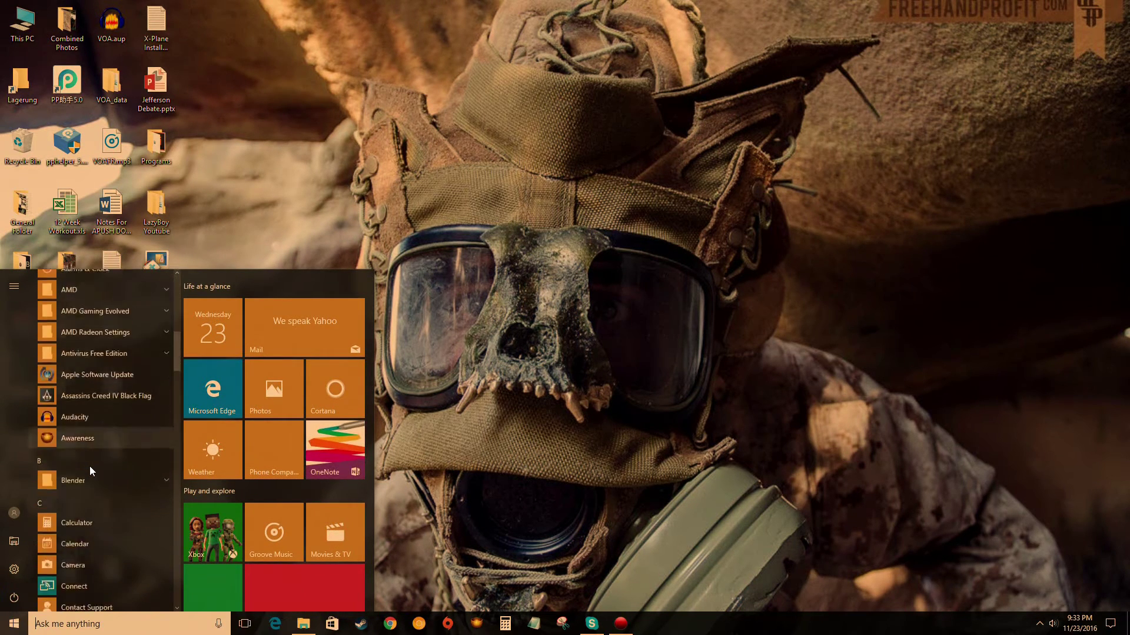
scroll(91, 468, "down", 10)
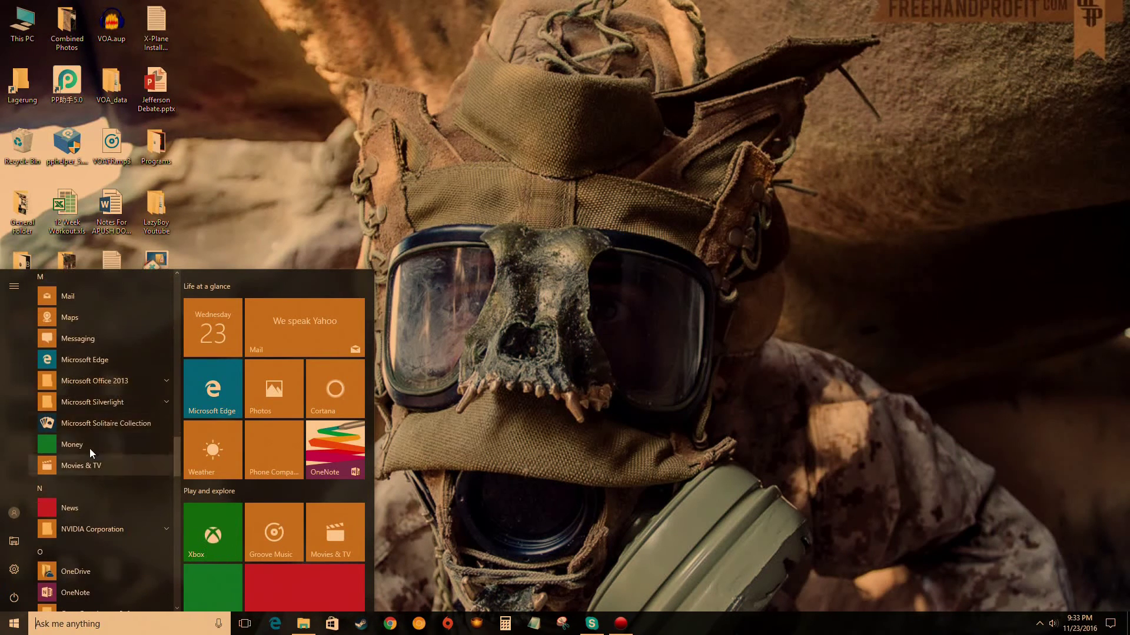
scroll(92, 417, "down", 12)
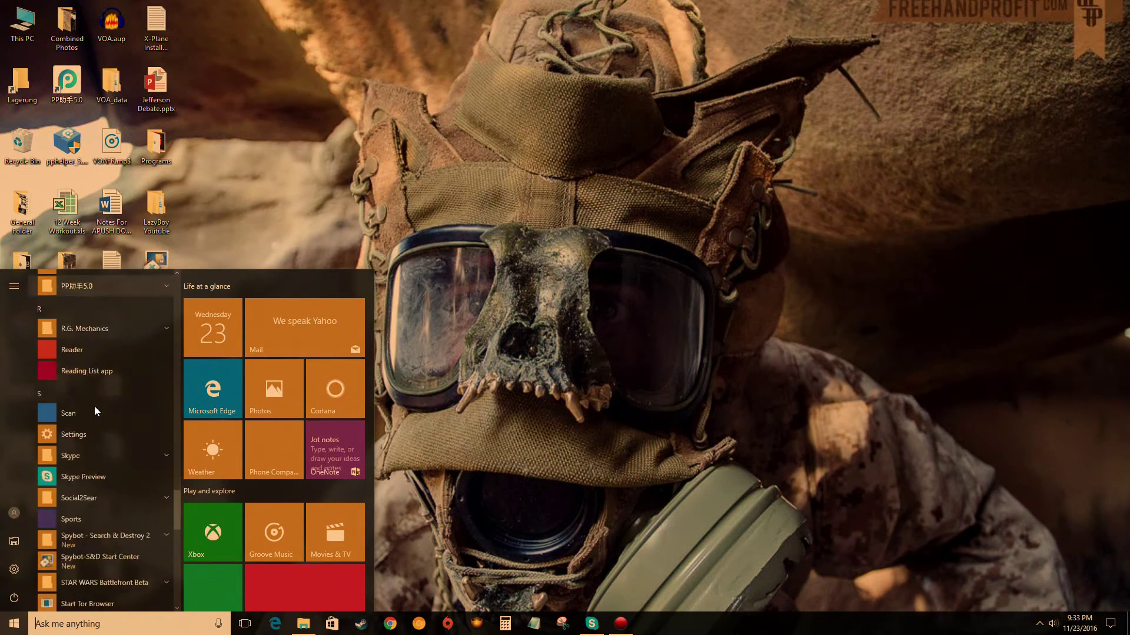
scroll(94, 406, "up", 5)
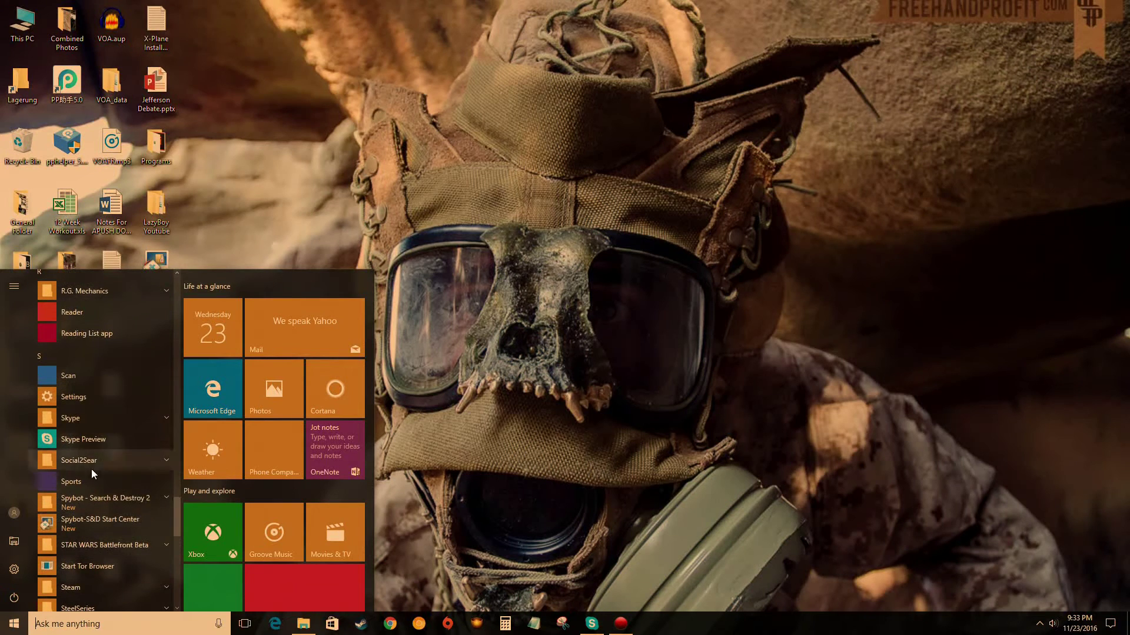
left_click(99, 523)
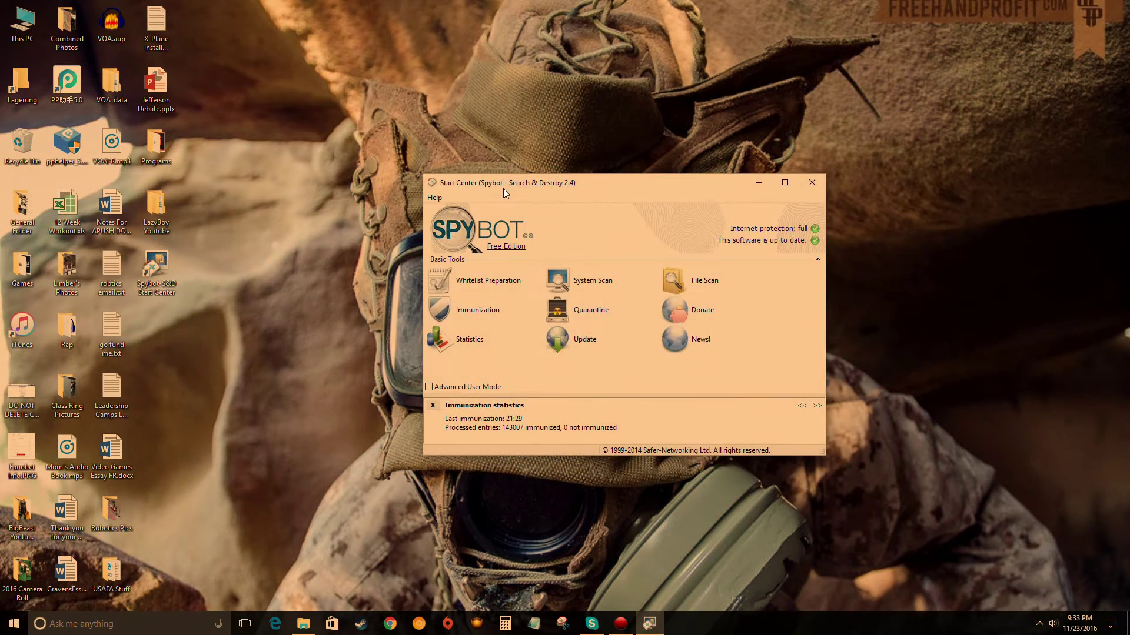
left_click(809, 184)
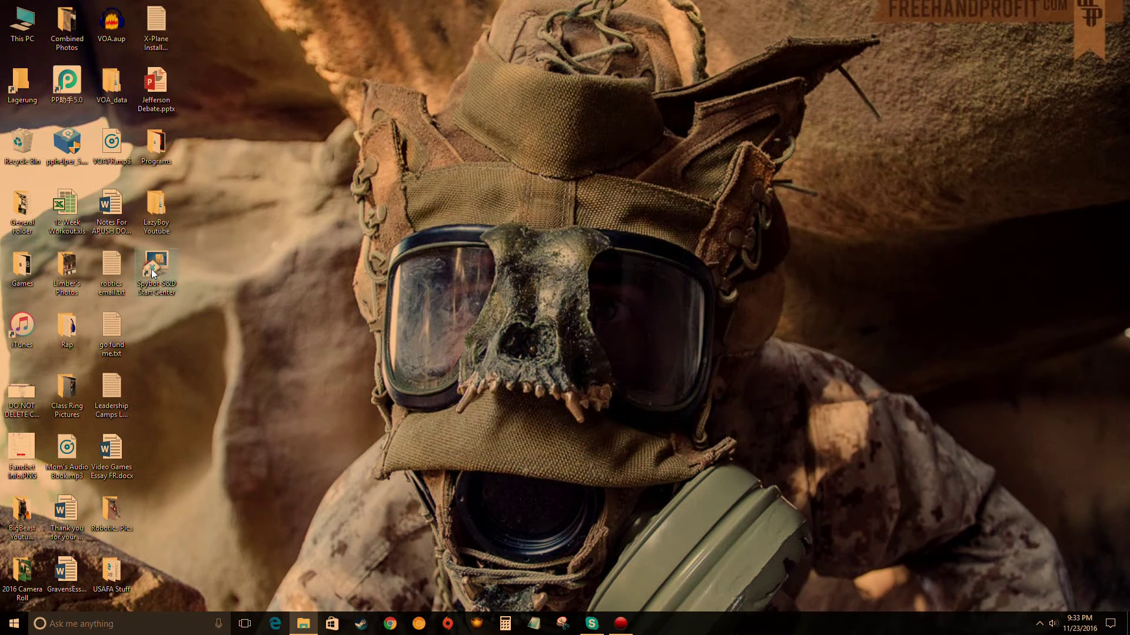
double_click(151, 269)
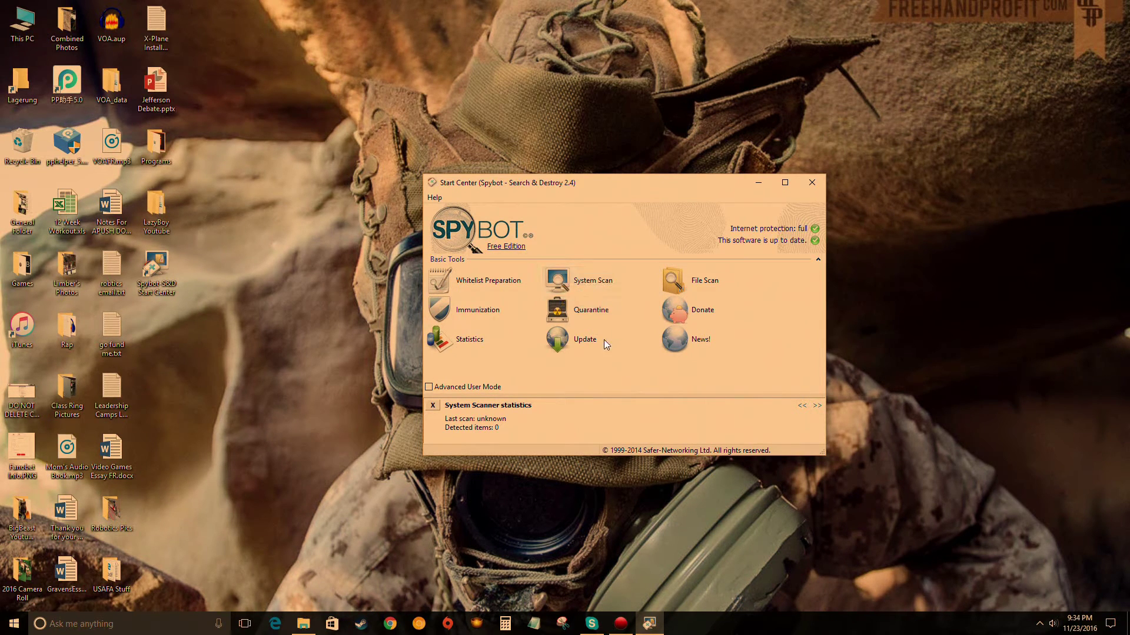
- Download the latest antispyware signatures, install the program updates, and return to the Start Center
left_click(583, 344)
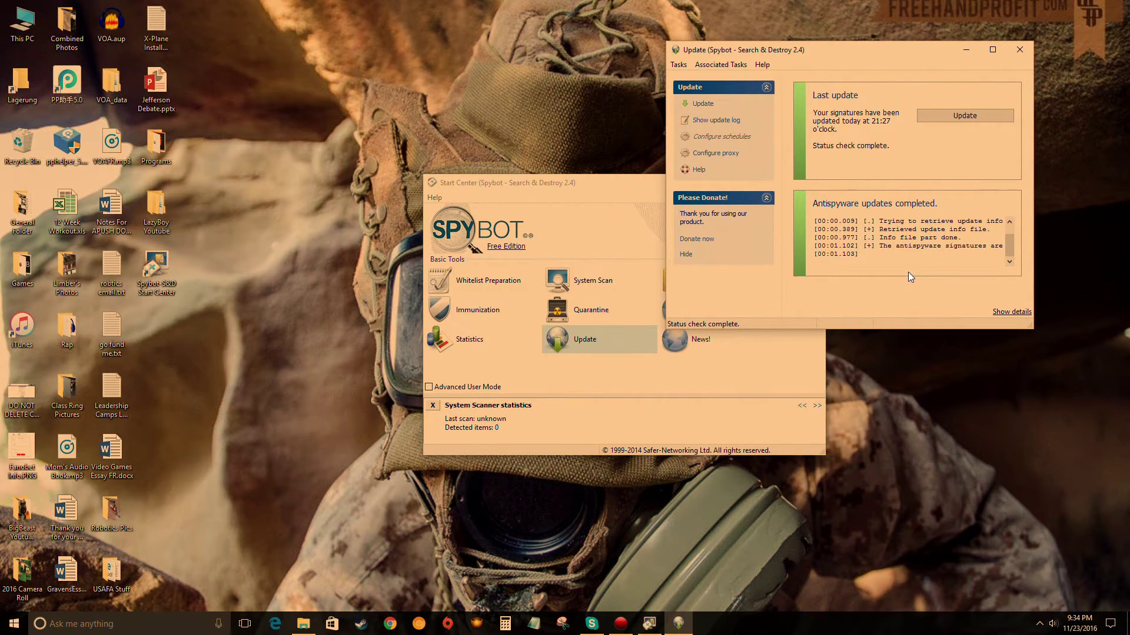
left_click(938, 115)
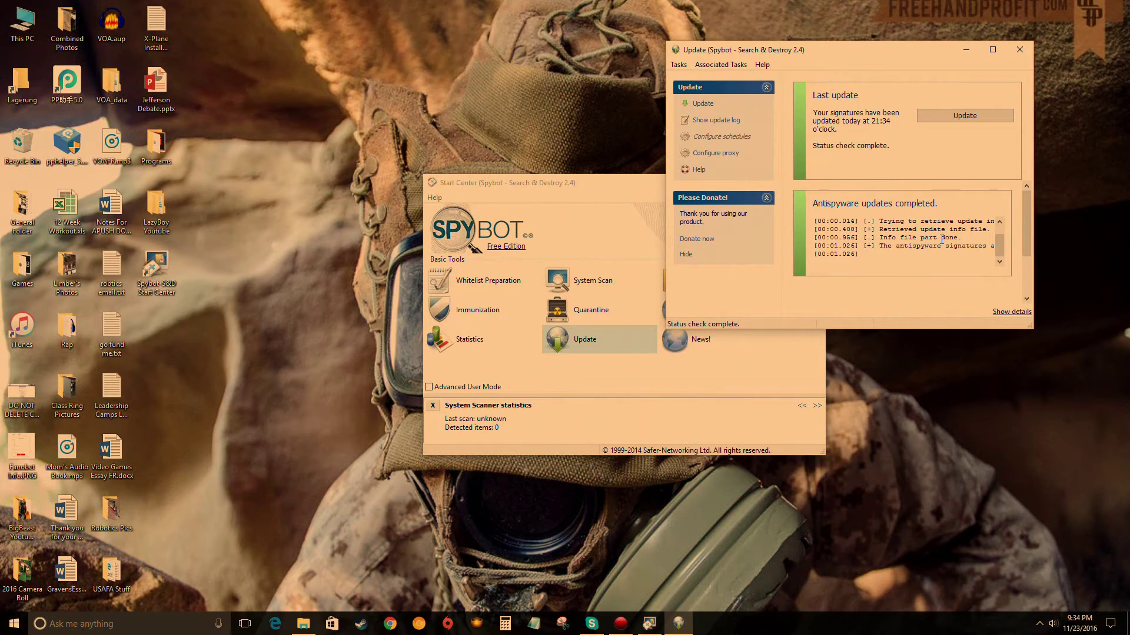
left_click(1004, 313)
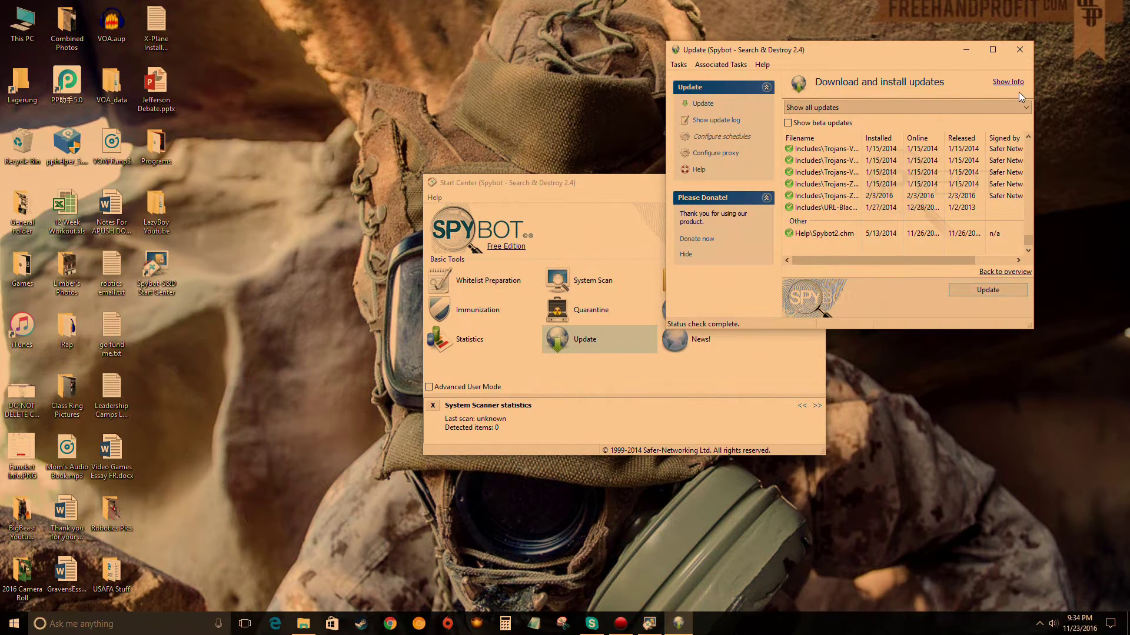
left_click(988, 290)
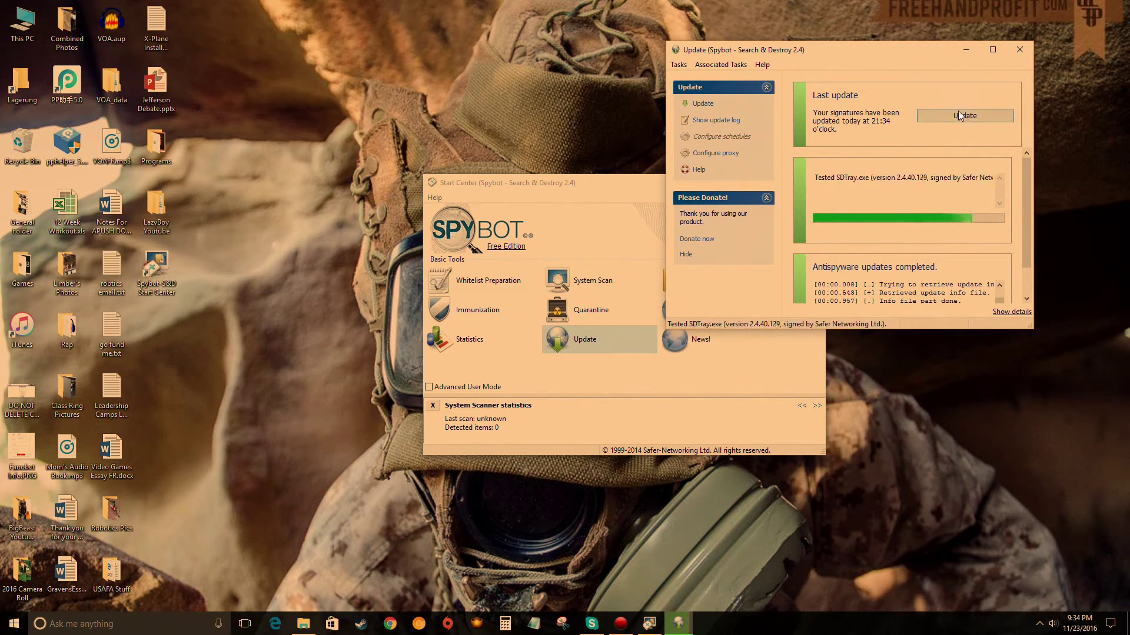
left_click(1018, 52)
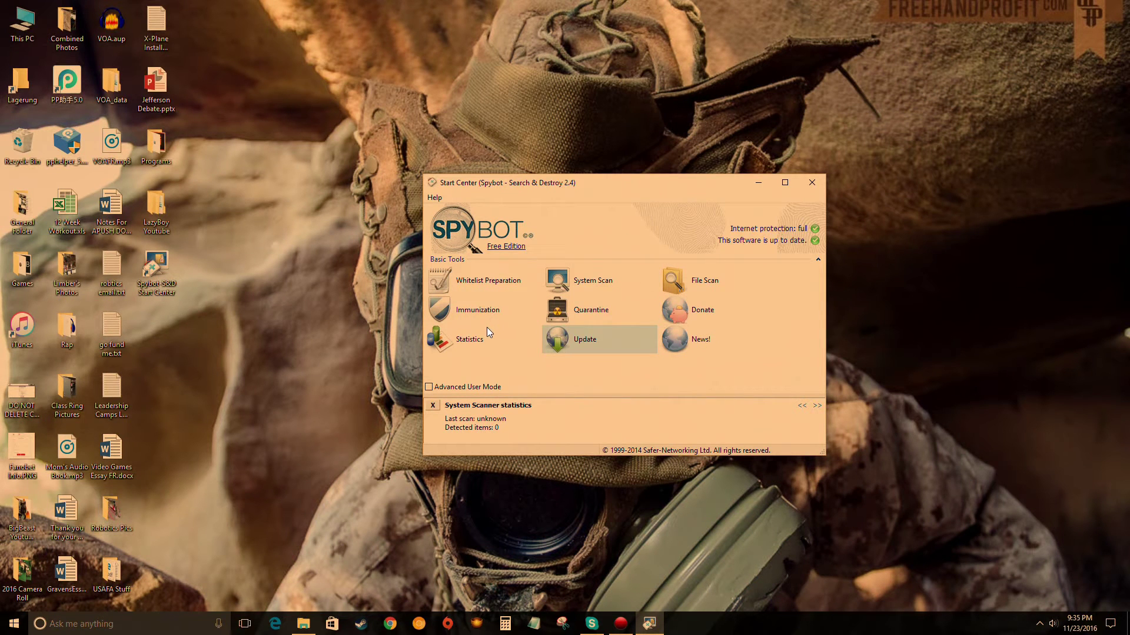
left_click(498, 310)
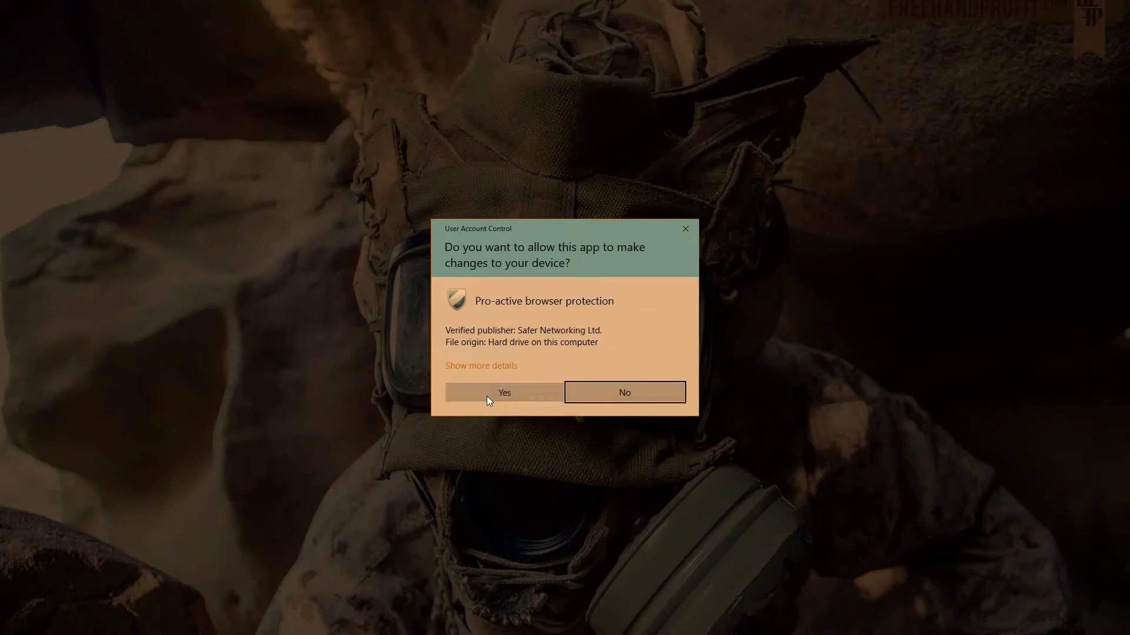
- Immunize the installed browsers and re-apply system immunization to all 143007 entries
left_click(486, 397)
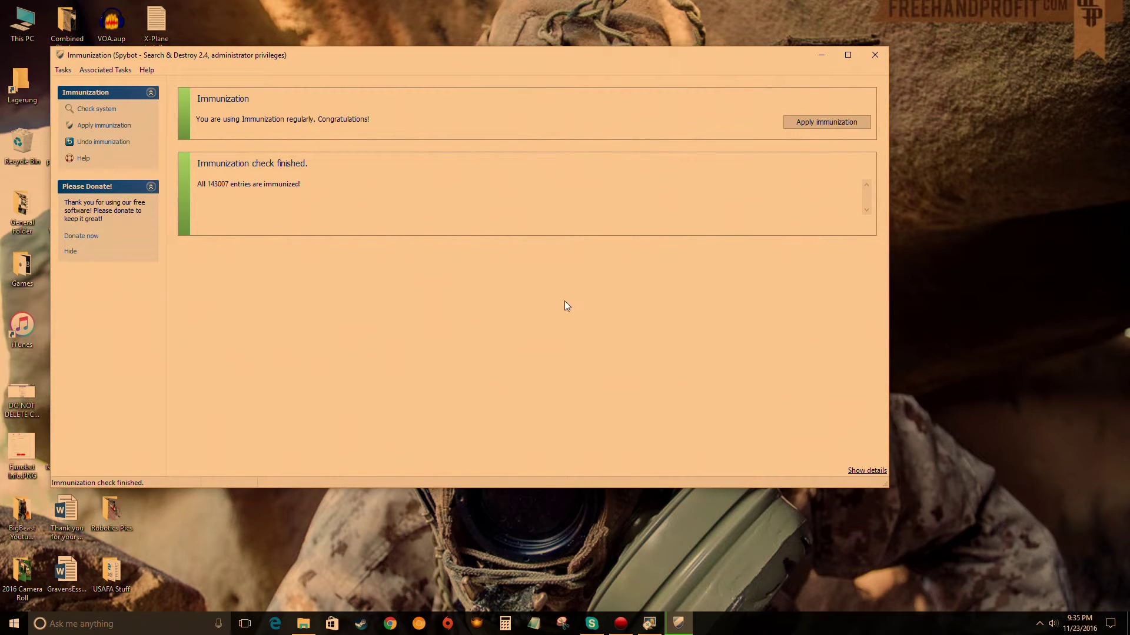
left_click(818, 120)
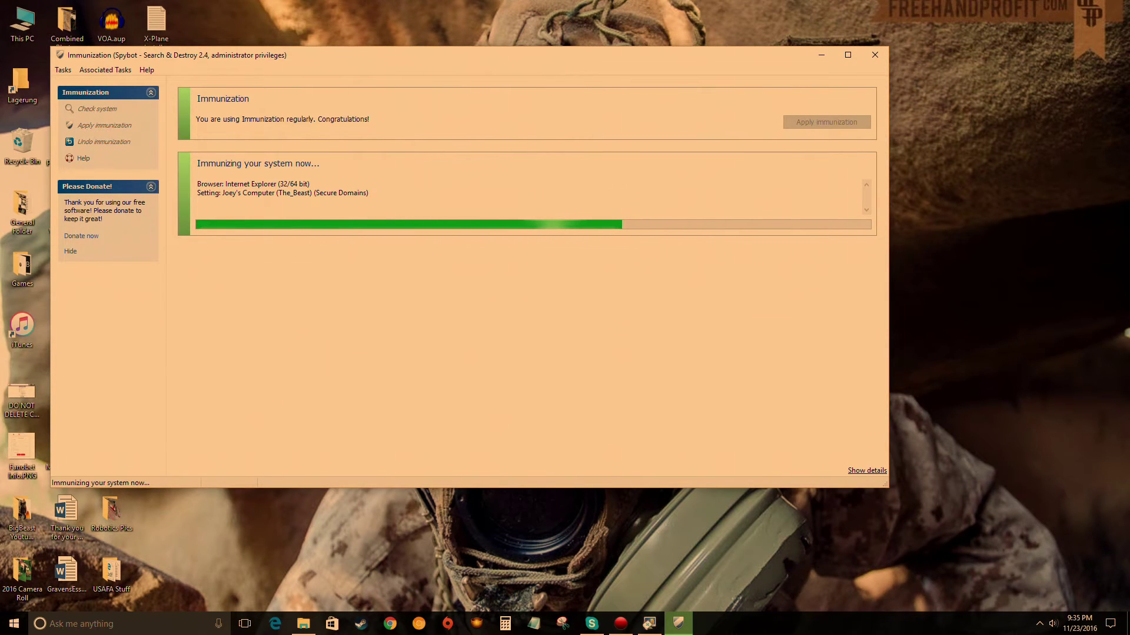
left_click_drag(589, 55, 765, 423)
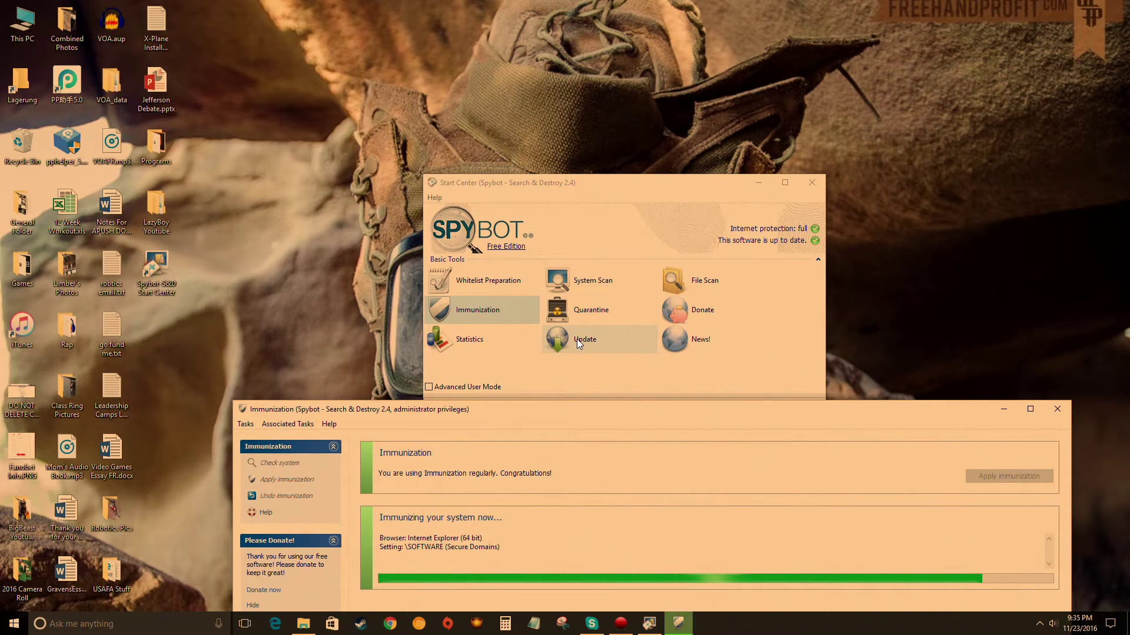
left_click_drag(704, 416, 704, 92)
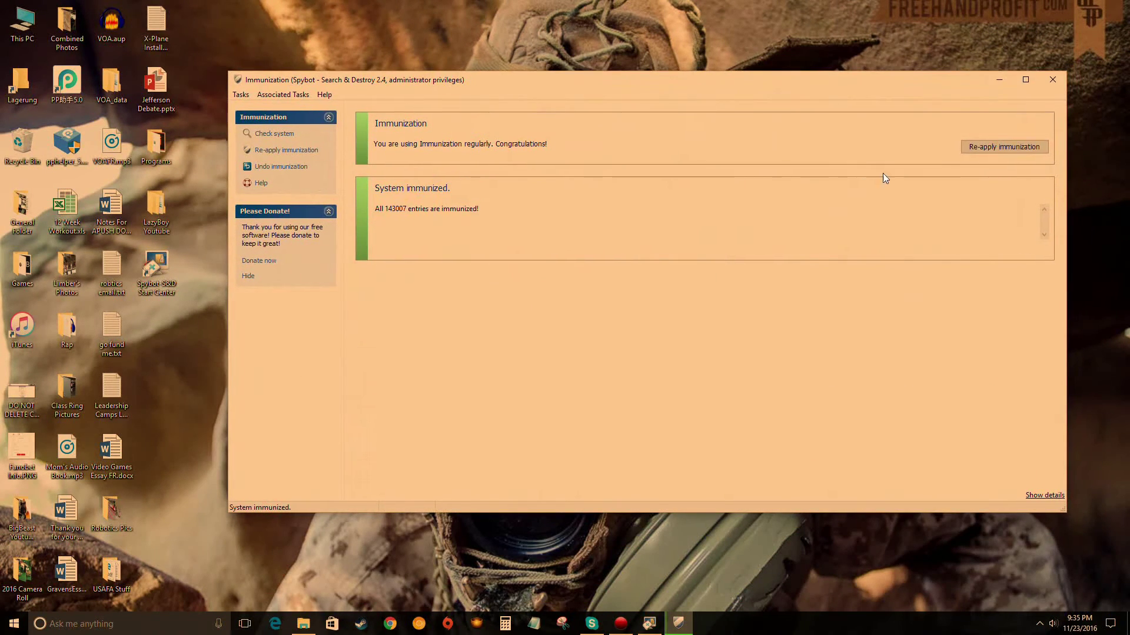
left_click(993, 150)
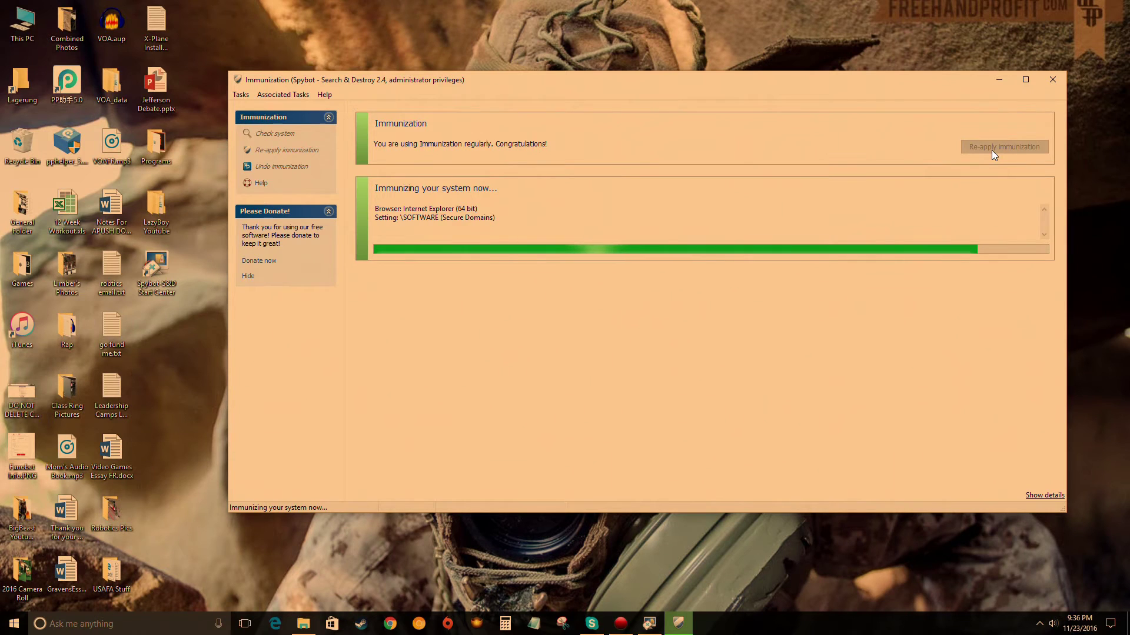
left_click(1046, 81)
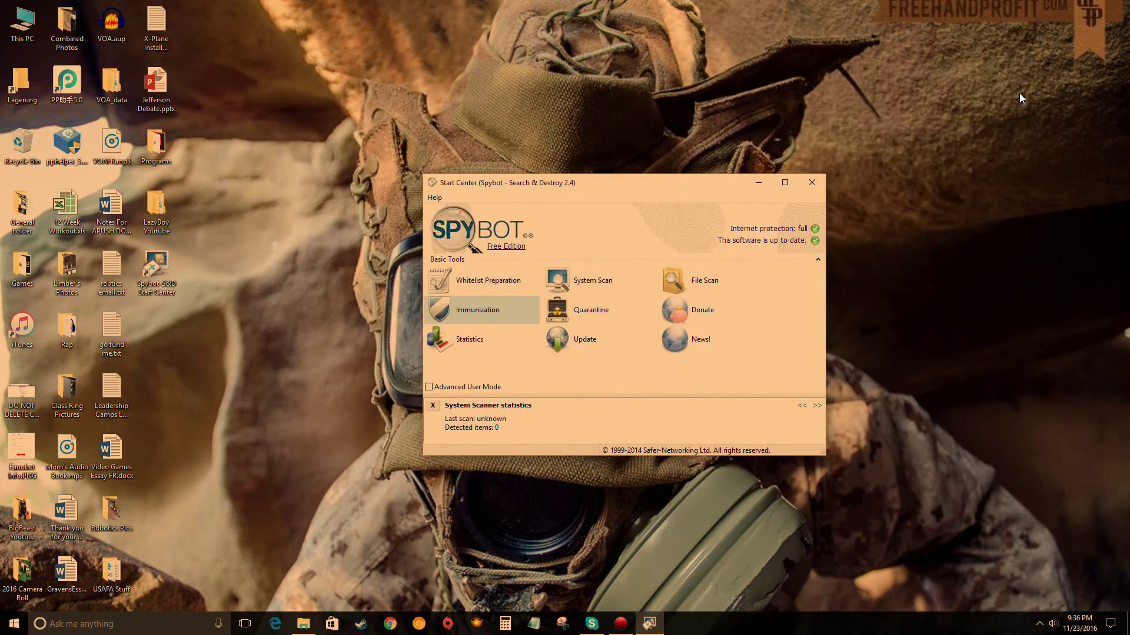
- Launch the System Scan tool with administrator rights and position its window over the Start Center
left_click(586, 280)
left_click(507, 391)
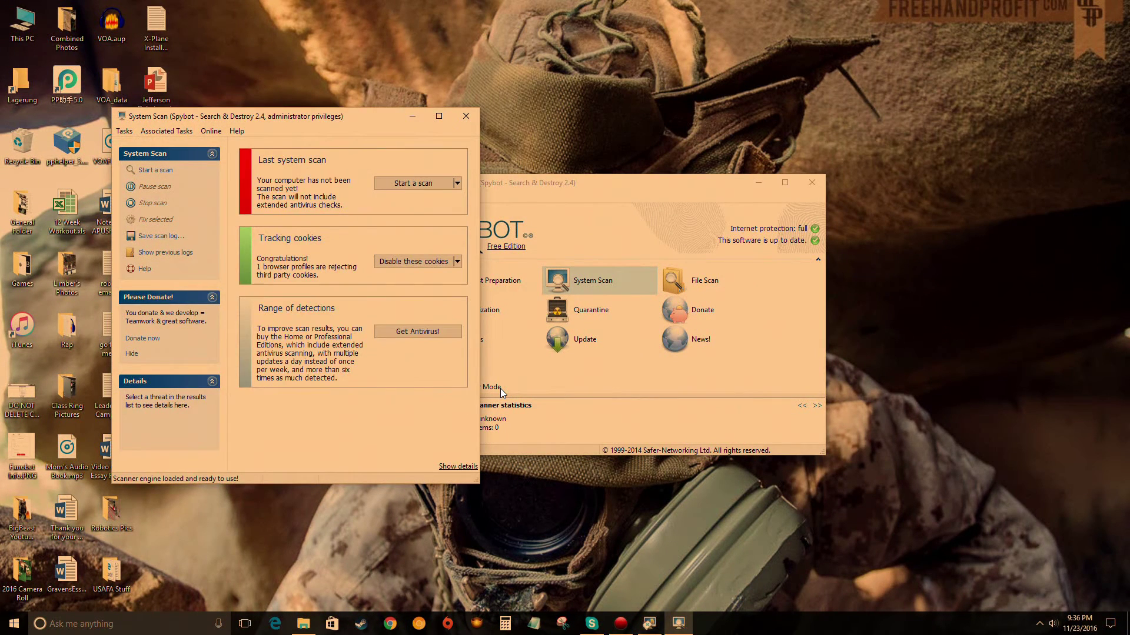
left_click(604, 449)
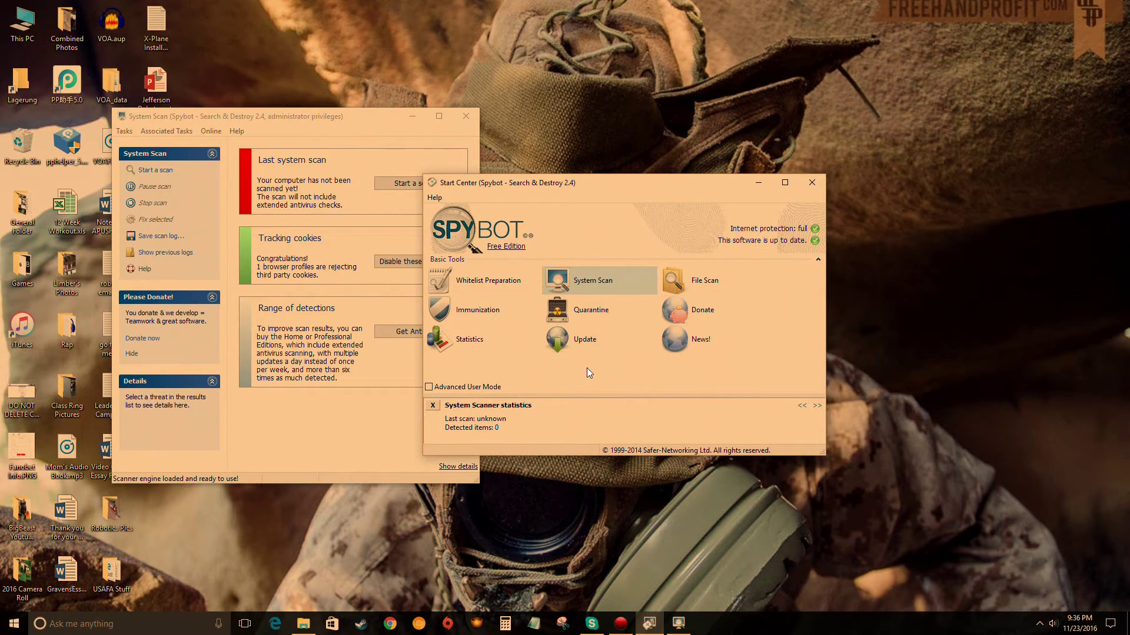
left_click(342, 115)
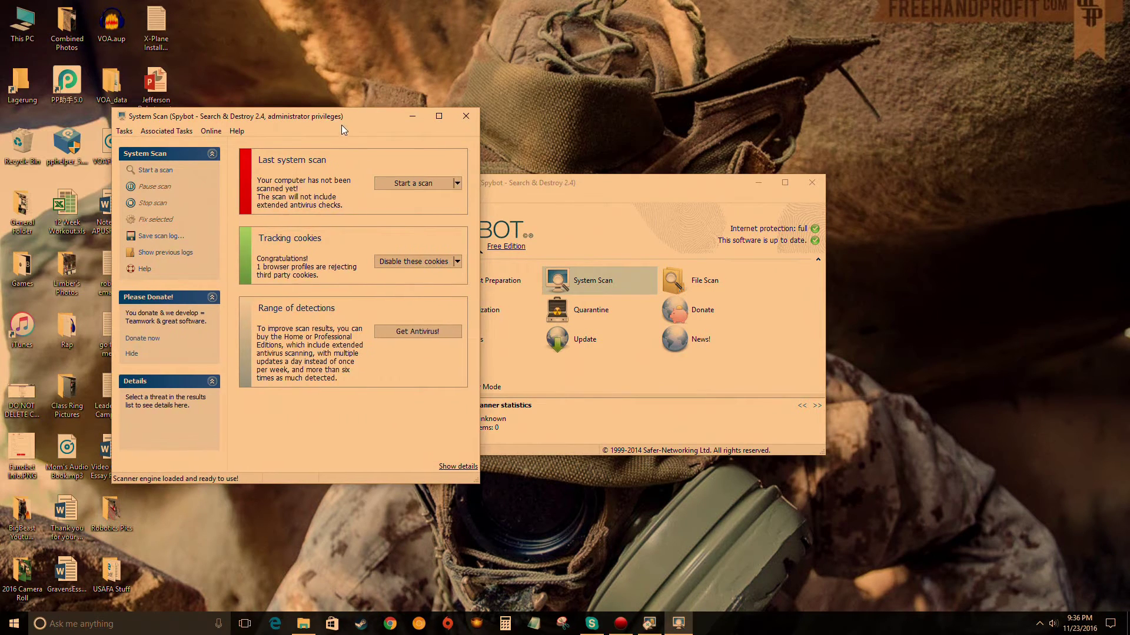
left_click_drag(344, 129, 669, 147)
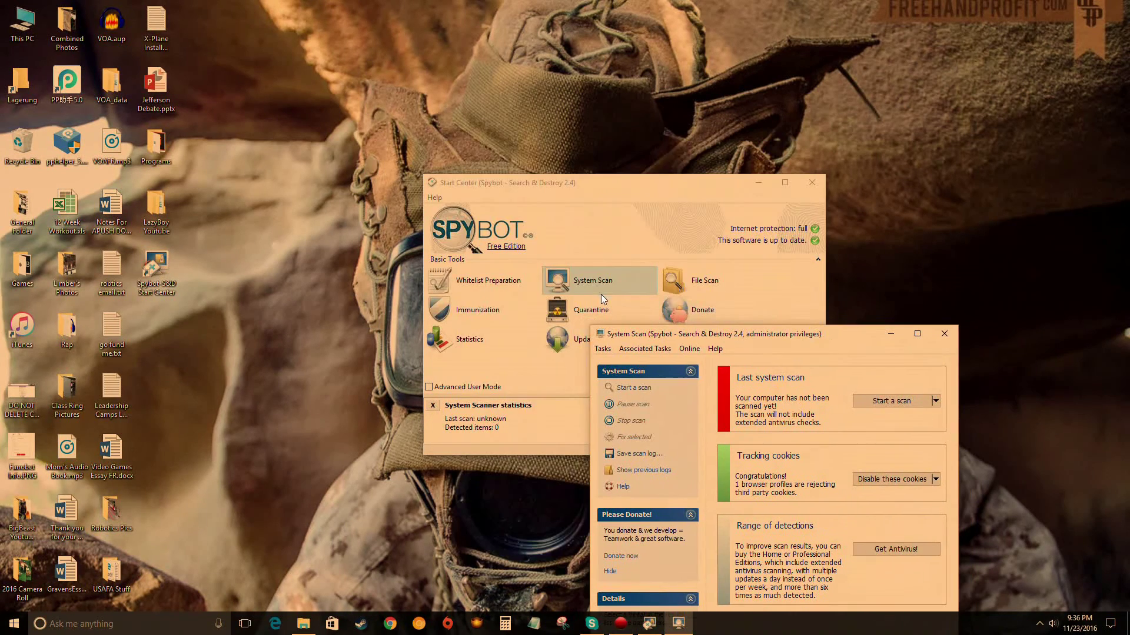
left_click(605, 284)
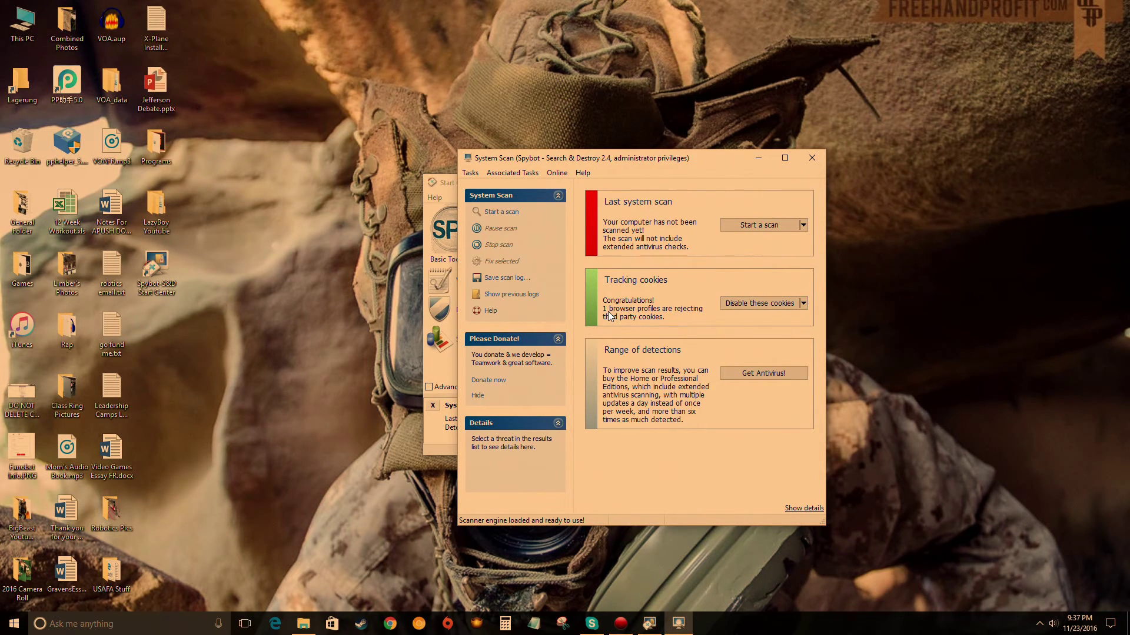
- Disable third-party tracking cookies for Internet Explorer, confirming the Blocking Third Party Cookies dialog
left_click(759, 302)
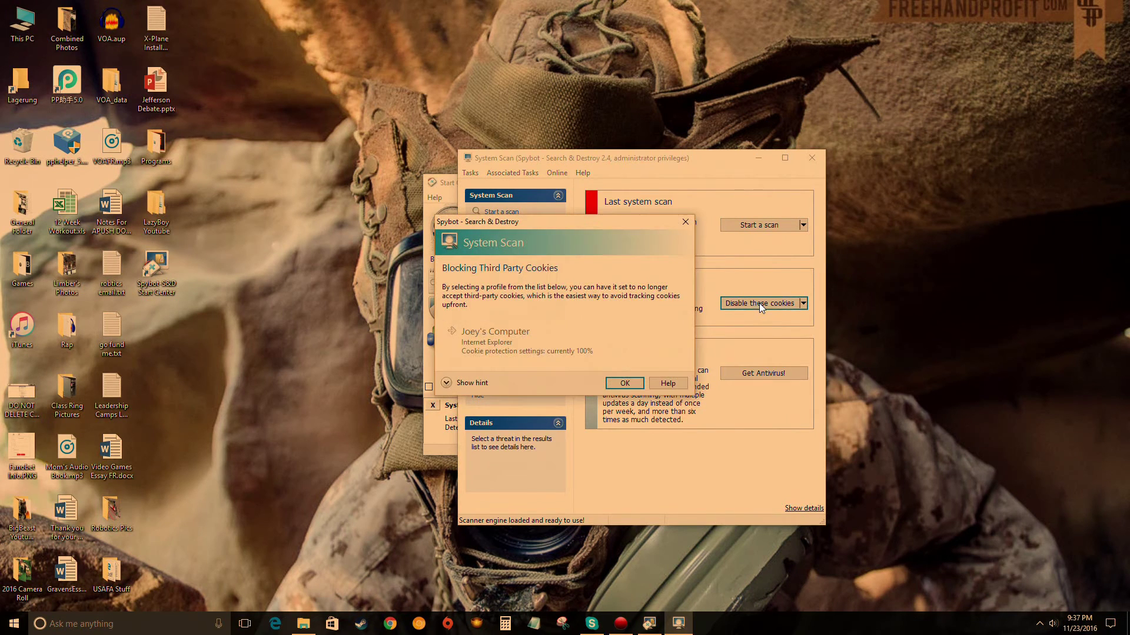
left_click(615, 383)
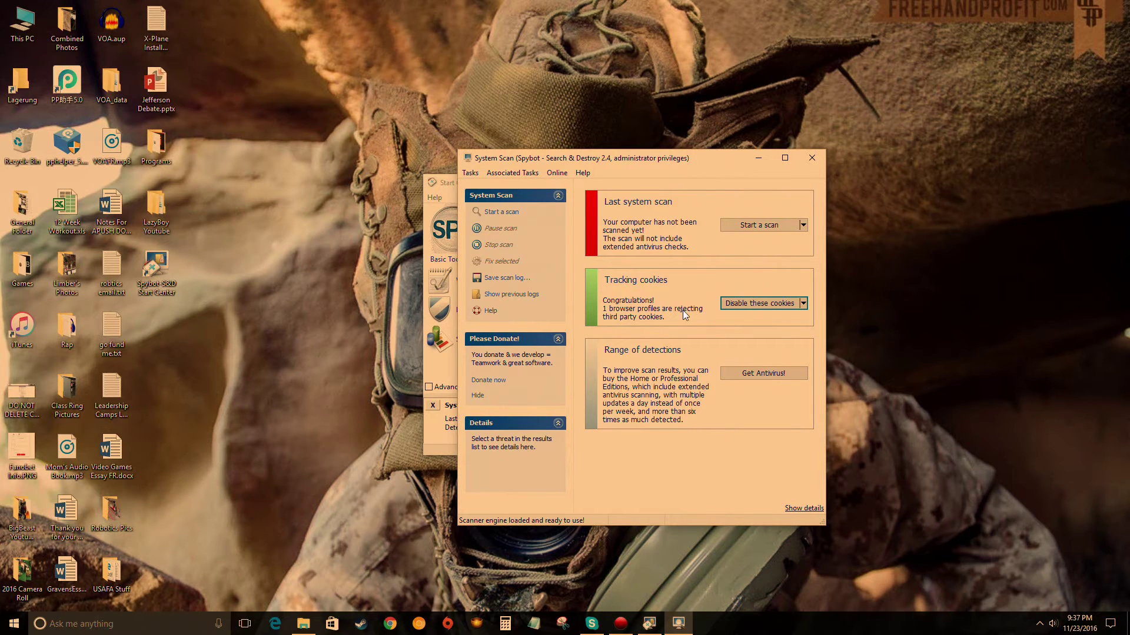
left_click(724, 305)
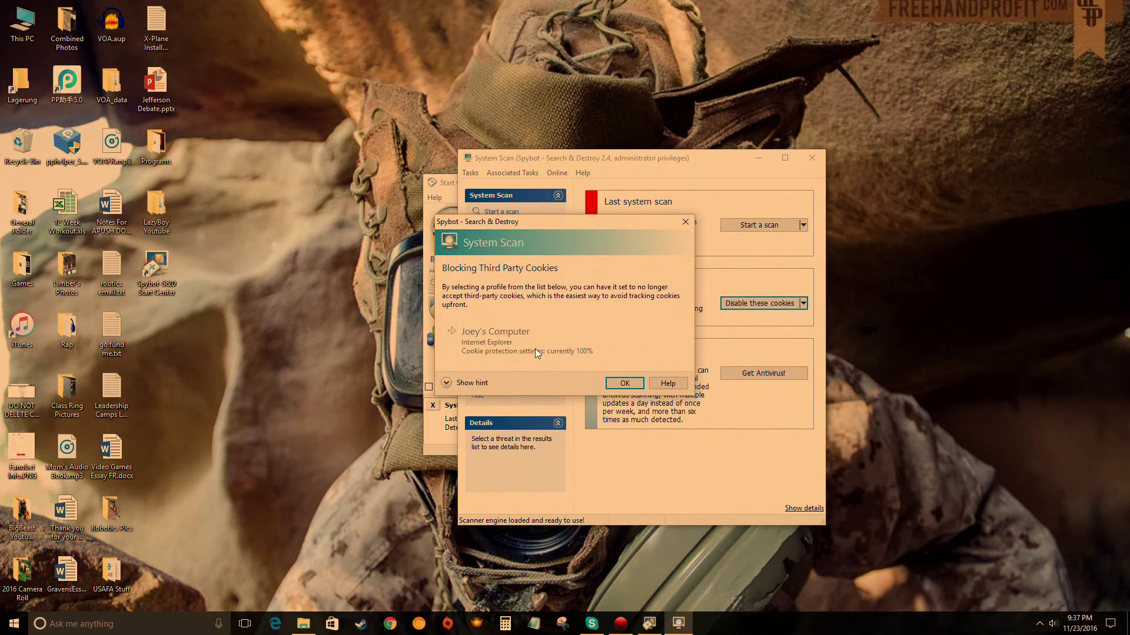
left_click(625, 385)
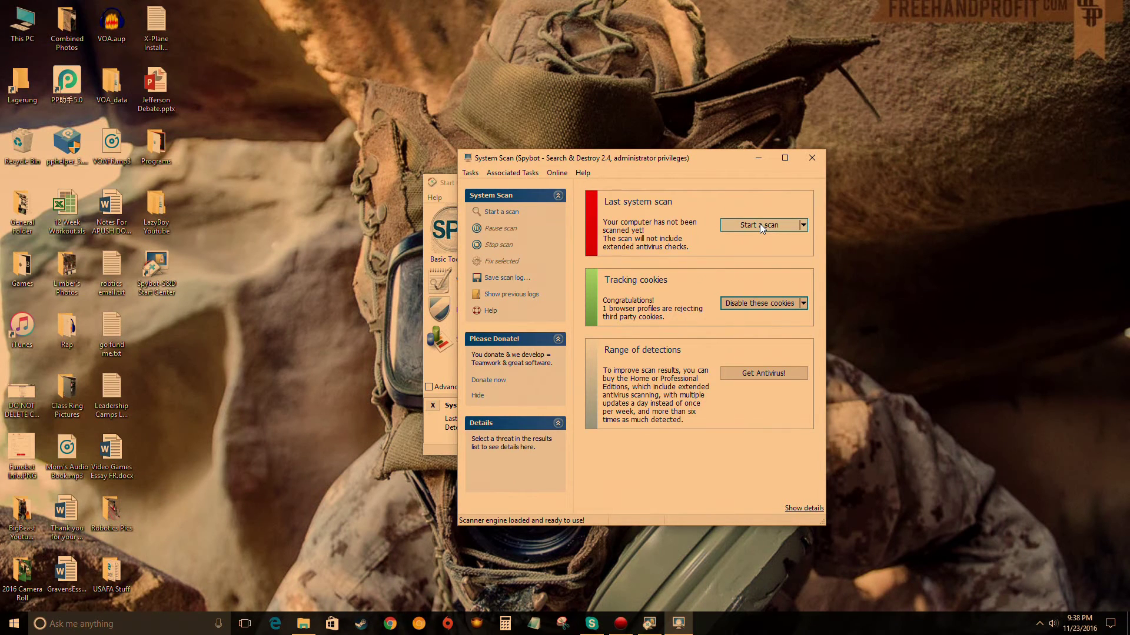
left_click(761, 223)
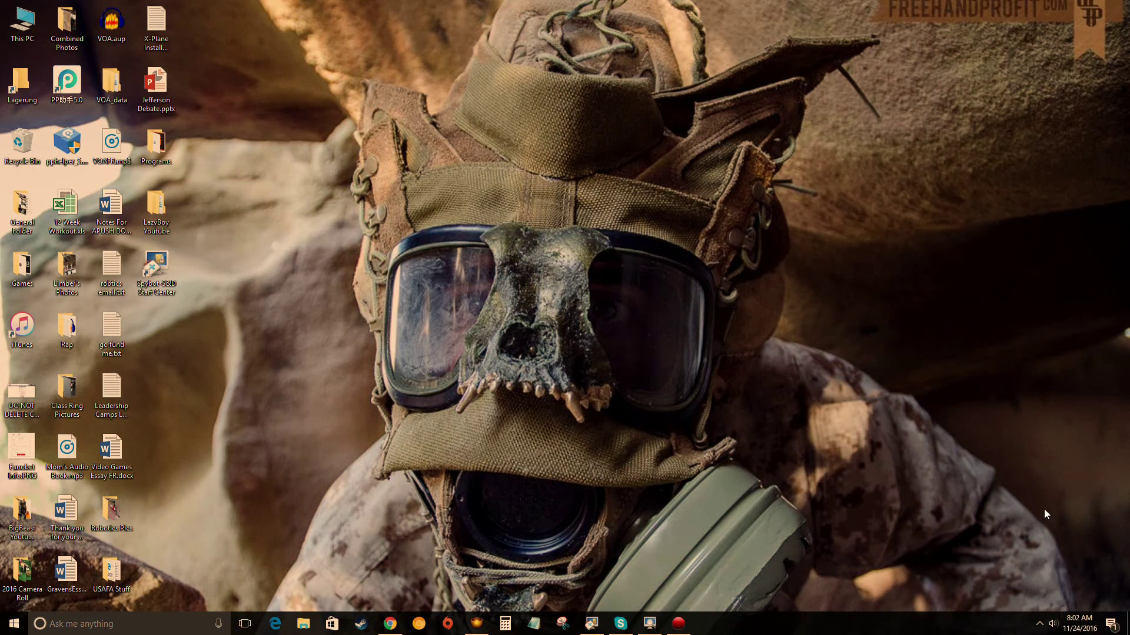
- Restore the finished System Scan window and the Chrome stopwatch page from the taskbar
mouse_move(1081, 627)
left_click(649, 625)
left_click(389, 624)
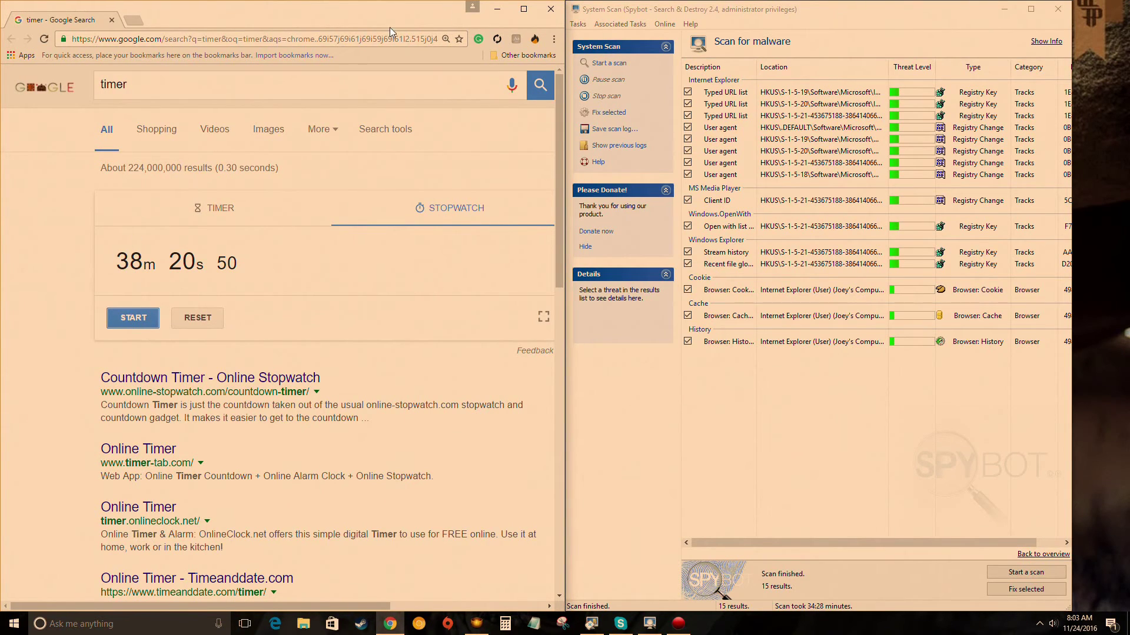
- Close the Chrome stopwatch window and maximize the System Scan results listing the 15 found items
left_click(552, 9)
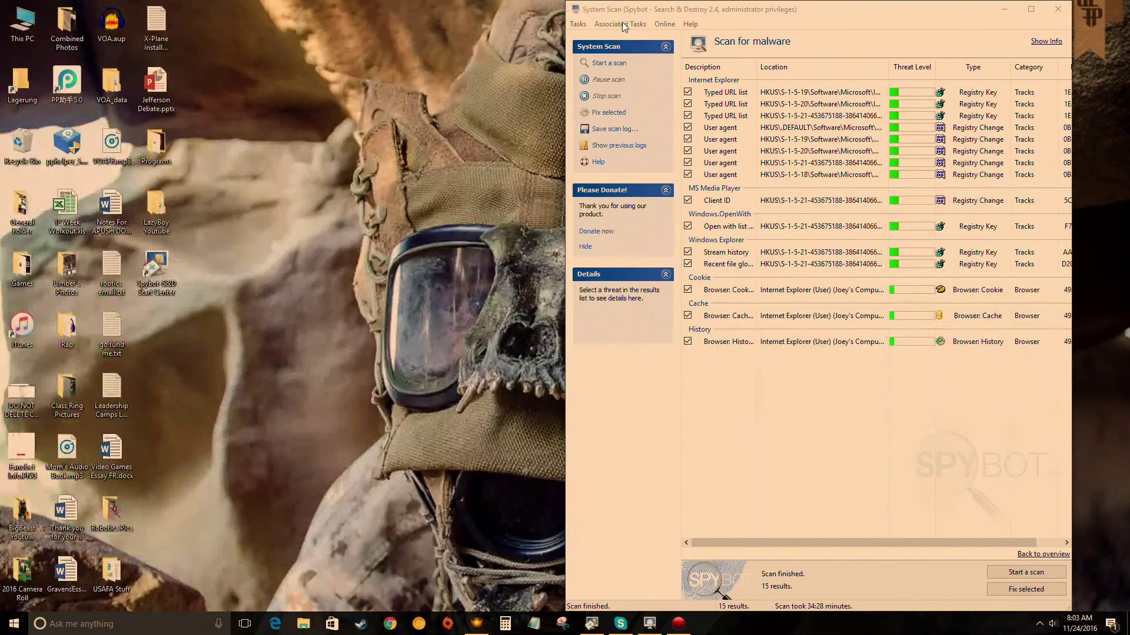
left_click(1031, 9)
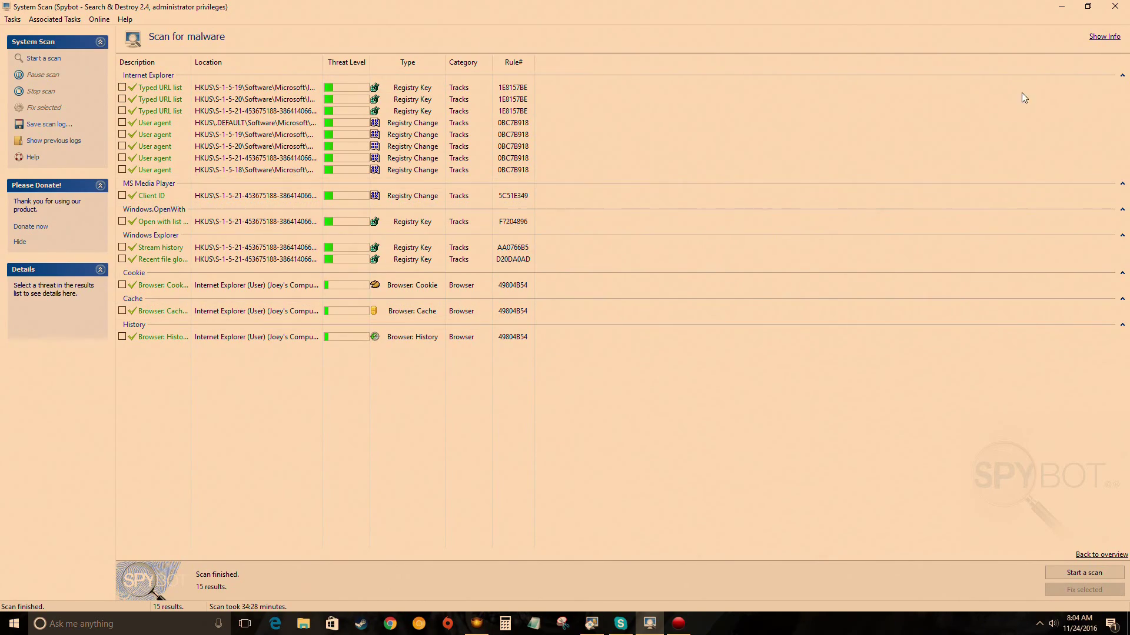
- Close the Spybot System Scan window so only the Windows desktop remains
left_click(1117, 6)
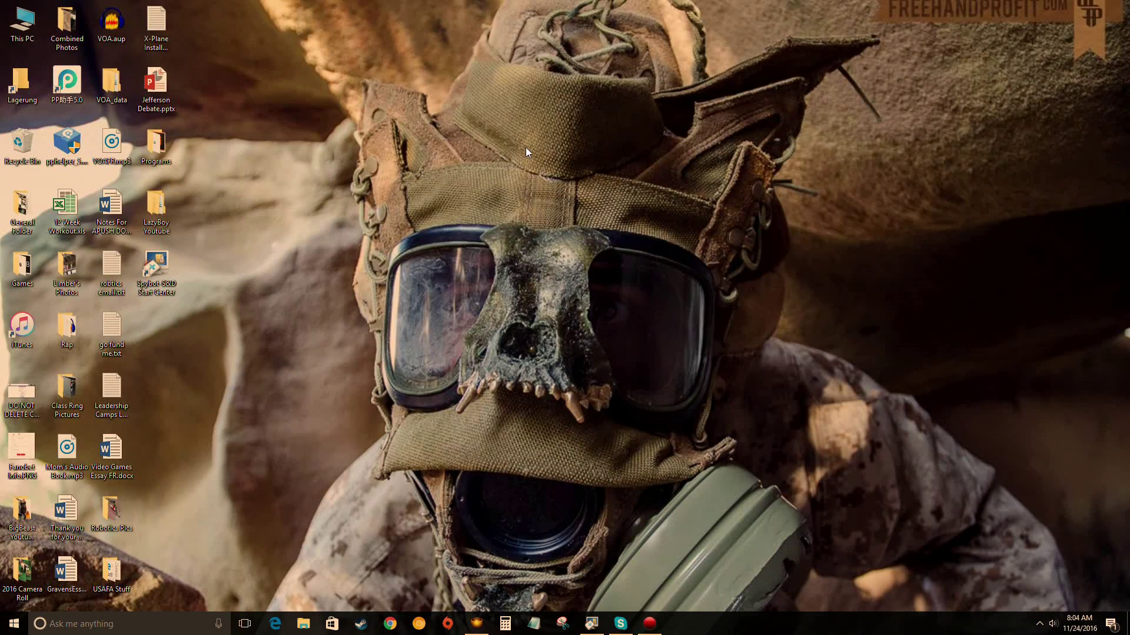